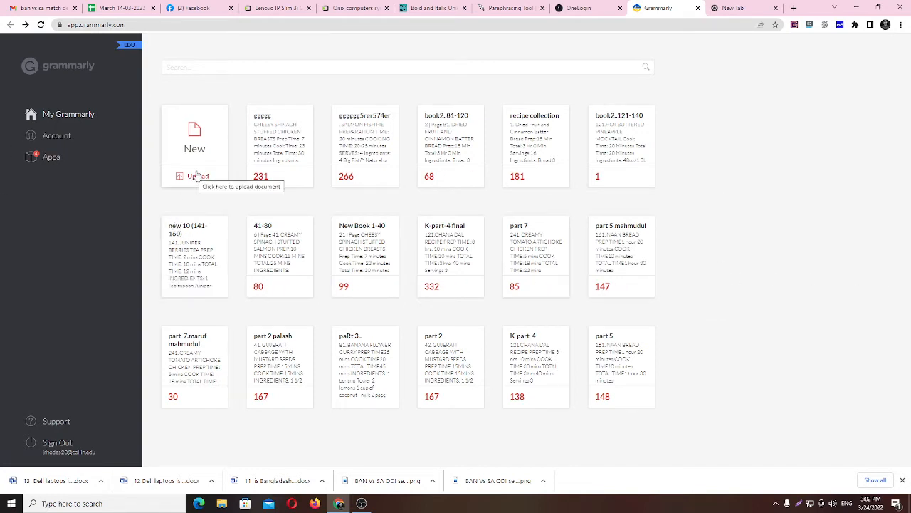
Step: Upload "14 Dell laptops is Onix Computers System.docx" from the Desktop folder and accept the default writing goals
click(197, 175)
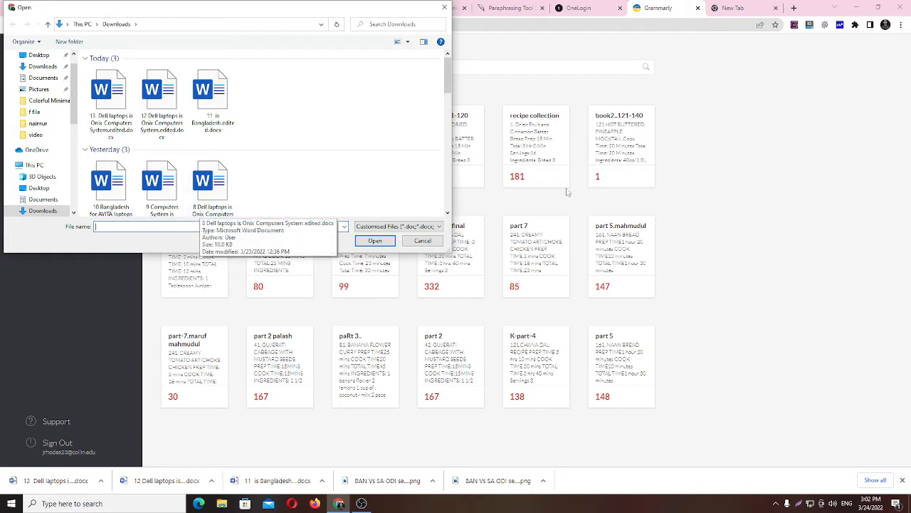
scroll(40, 87, up, 1)
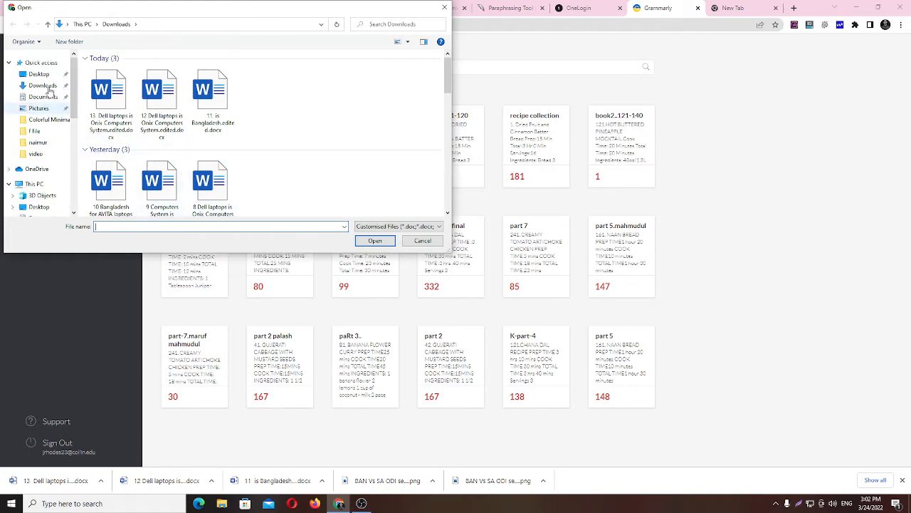
click(39, 75)
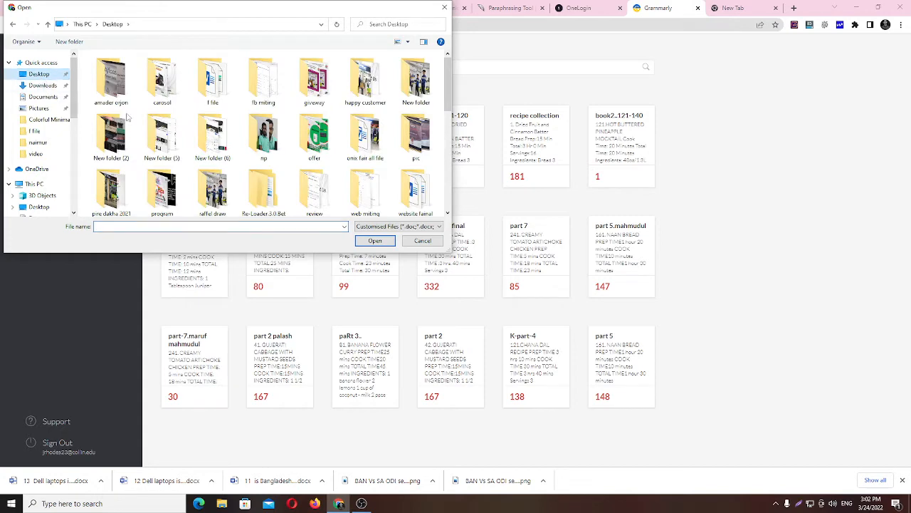
scroll(222, 114, down, 3)
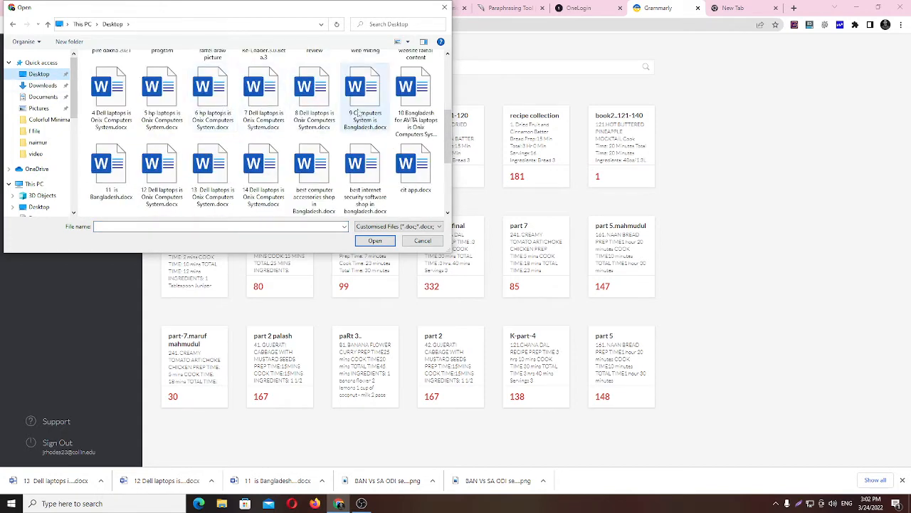
scroll(114, 114, up, 1)
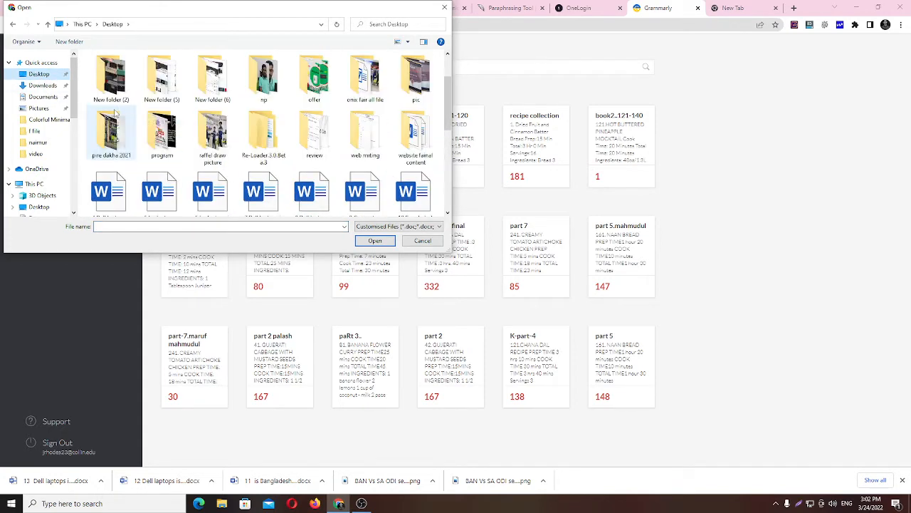
scroll(206, 125, down, 3)
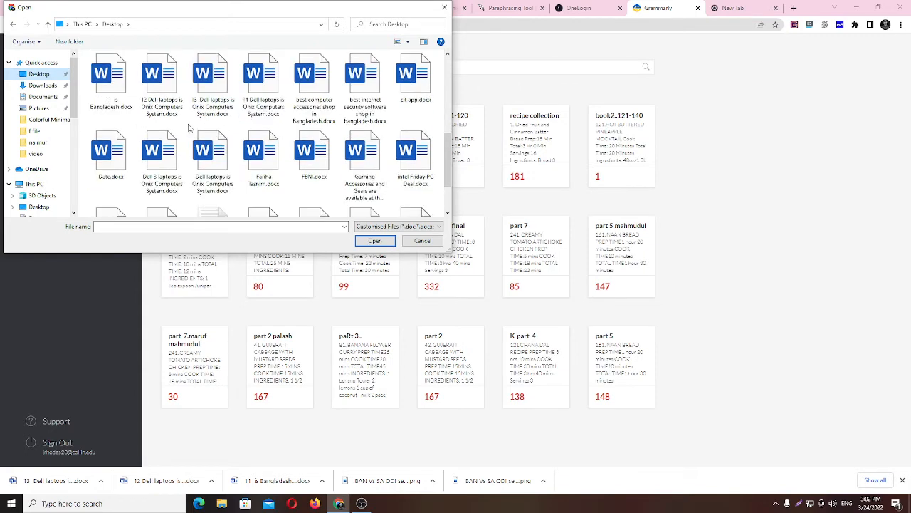
scroll(125, 134, up, 1)
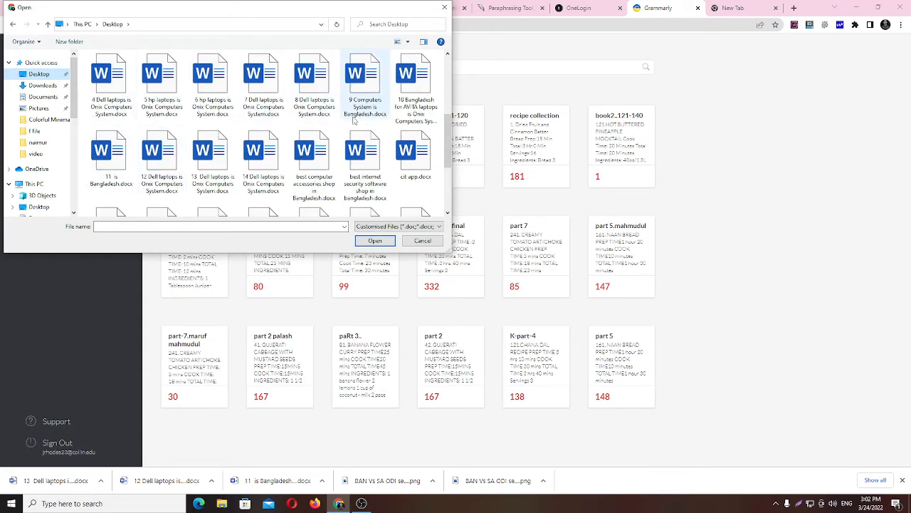
scroll(354, 121, down, 2)
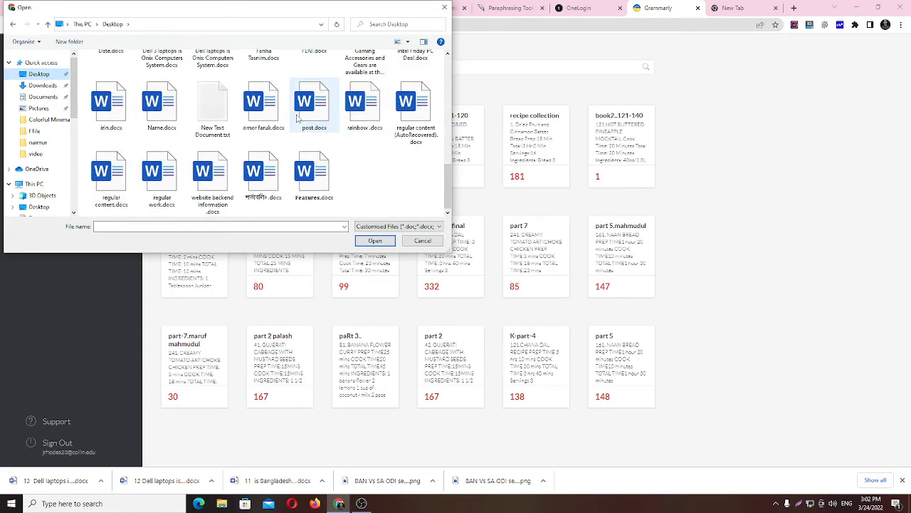
scroll(299, 119, up, 2)
scroll(205, 124, up, 1)
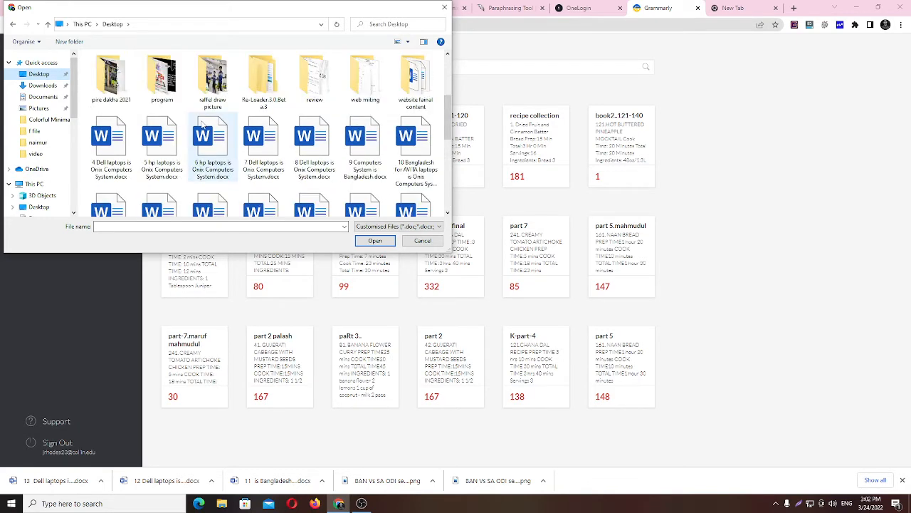
scroll(257, 142, down, 1)
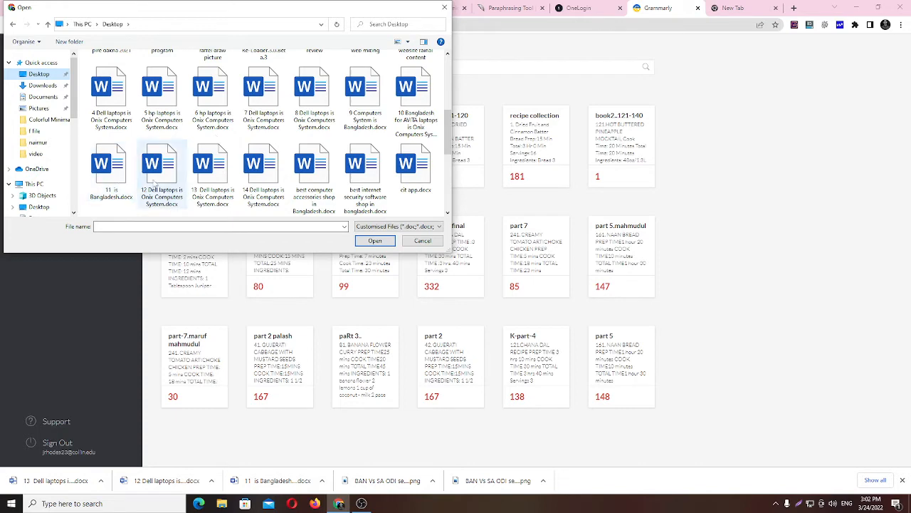
click(261, 191)
click(374, 240)
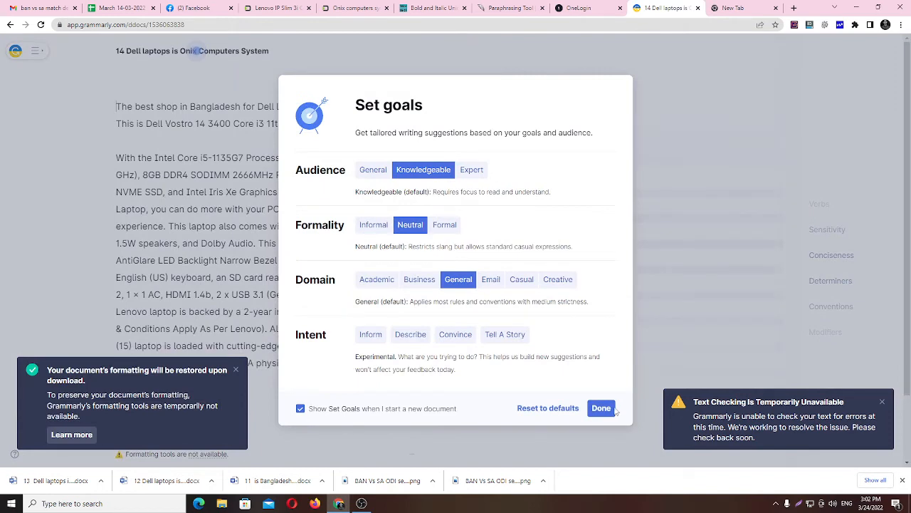
click(602, 408)
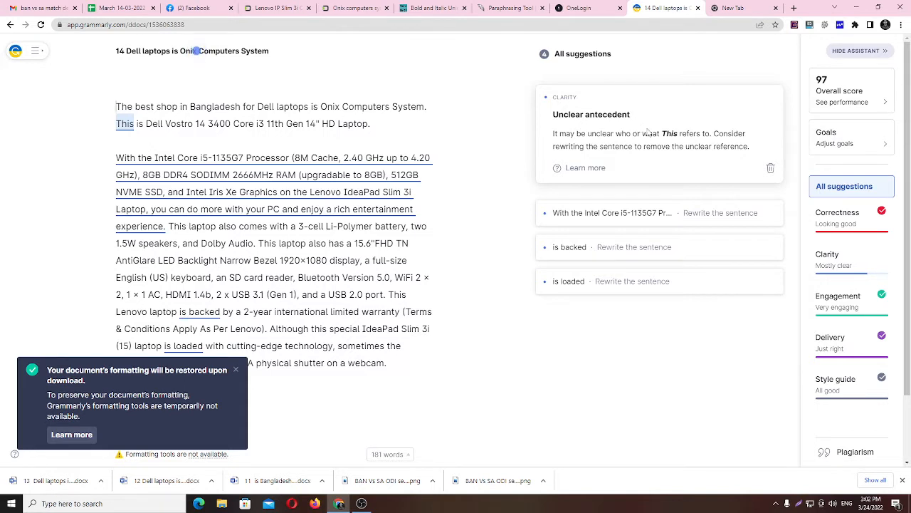
Step: Dismiss the hard-to-read sentence suggestion on the Intel Core i5 sentence and the unclear antecedent suggestion on "This"
click(612, 210)
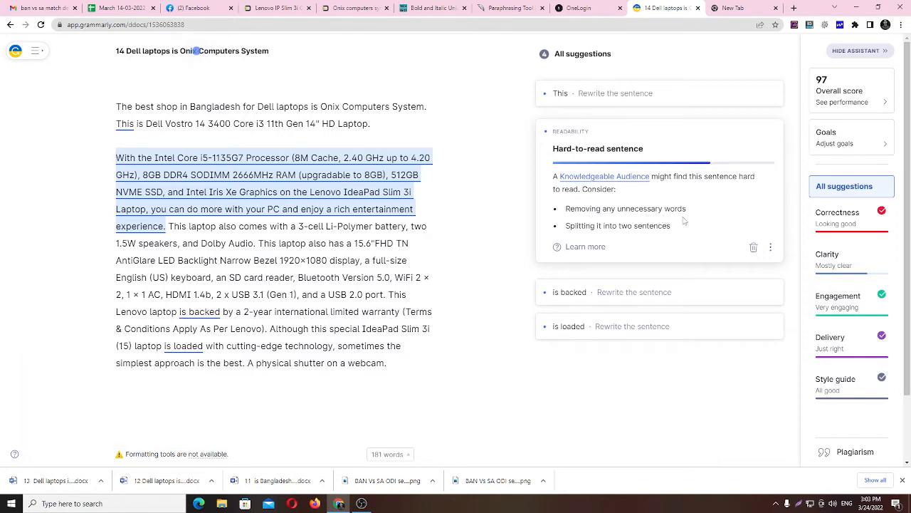
click(753, 248)
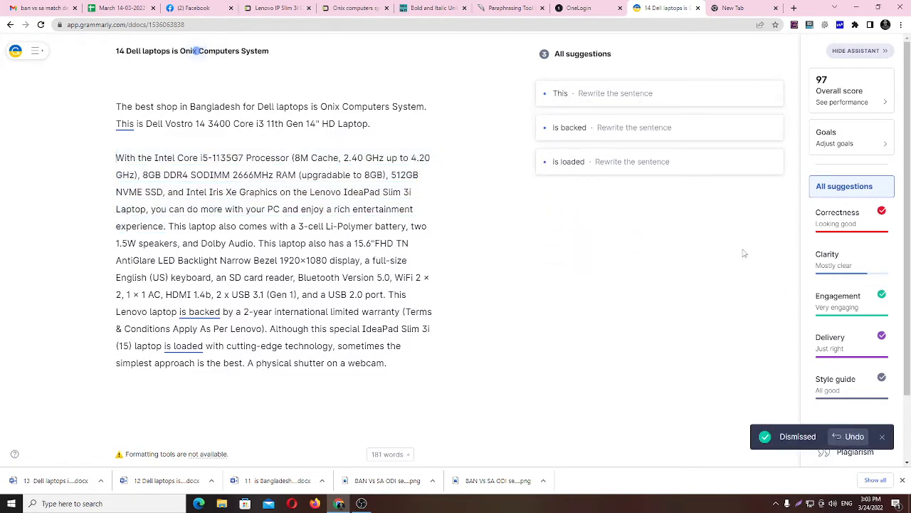
click(667, 133)
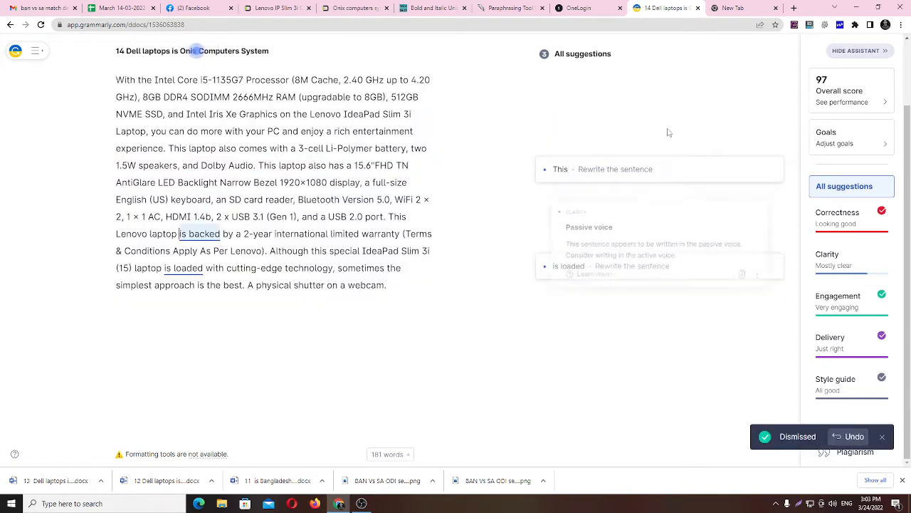
click(605, 178)
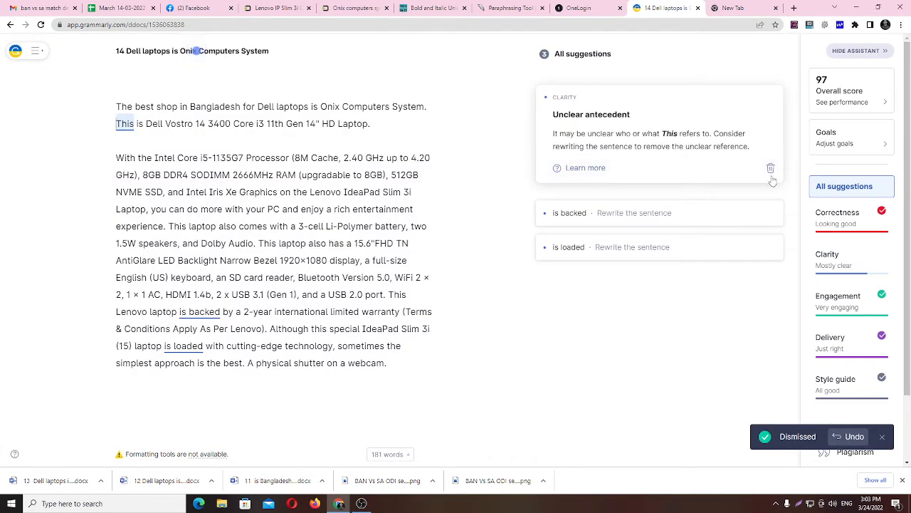
click(770, 169)
Step: Dismiss the passive voice suggestions for "is backed" and "is loaded"
click(613, 93)
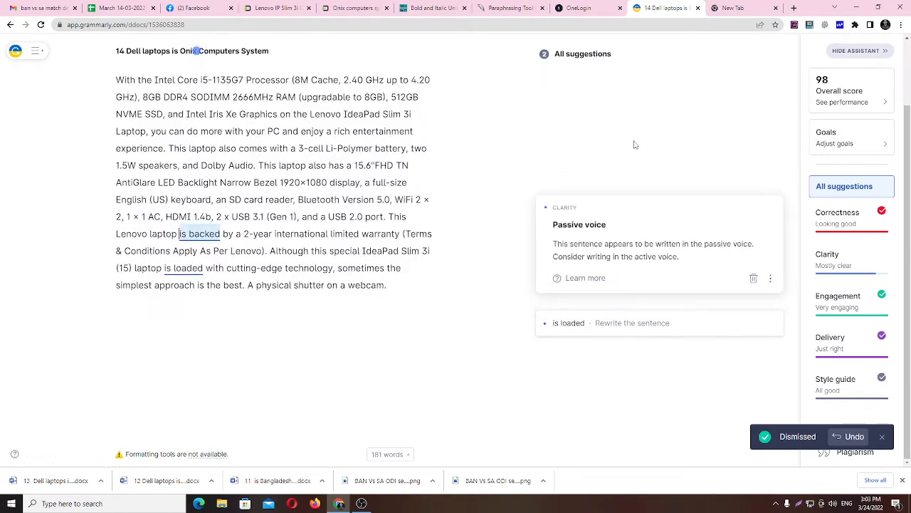
click(754, 282)
click(604, 206)
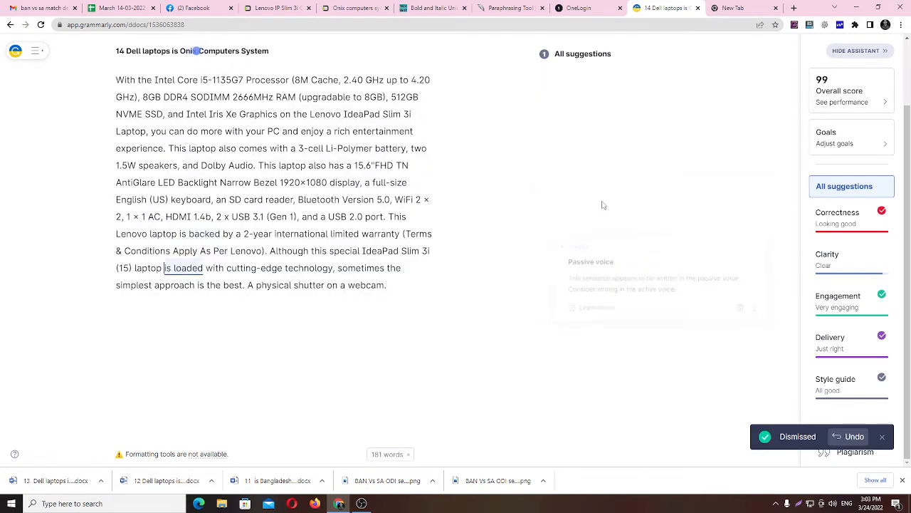
click(753, 312)
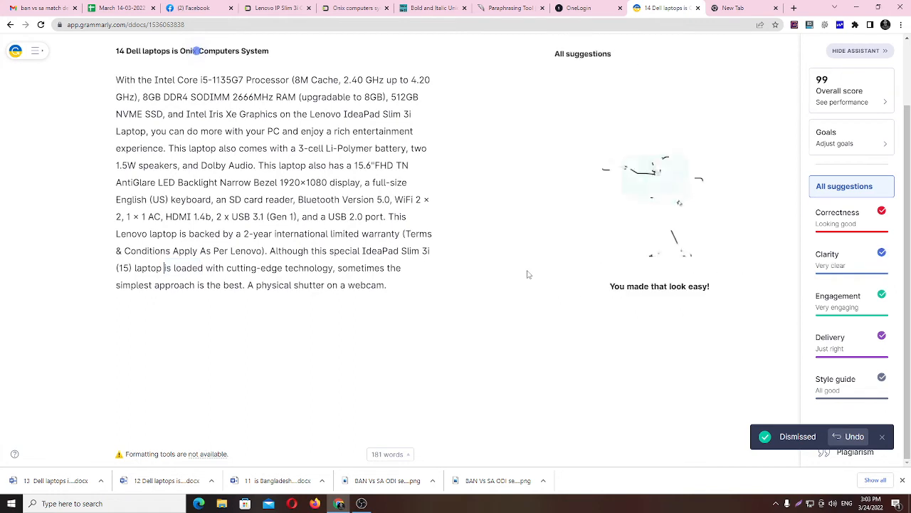
Step: Review the Correctness, Clarity, Engagement and Delivery categories and run the plagiarism check on the document
click(860, 225)
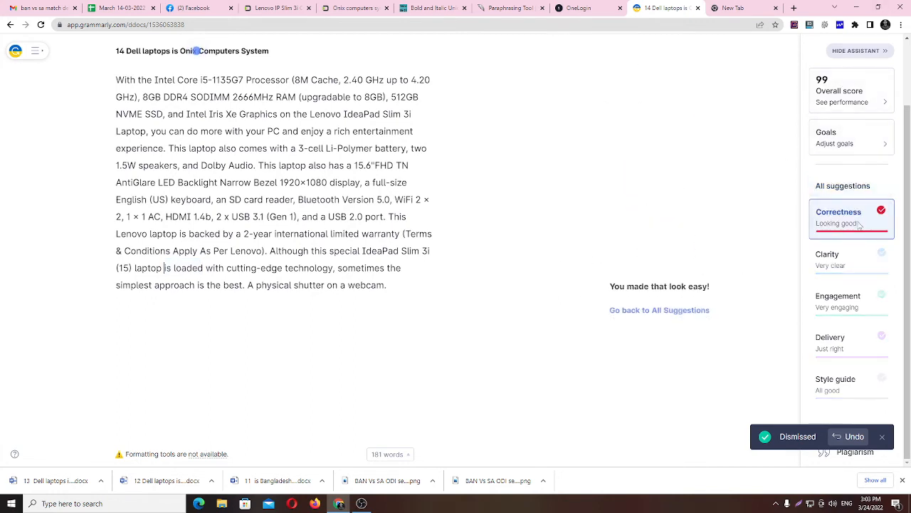
click(855, 257)
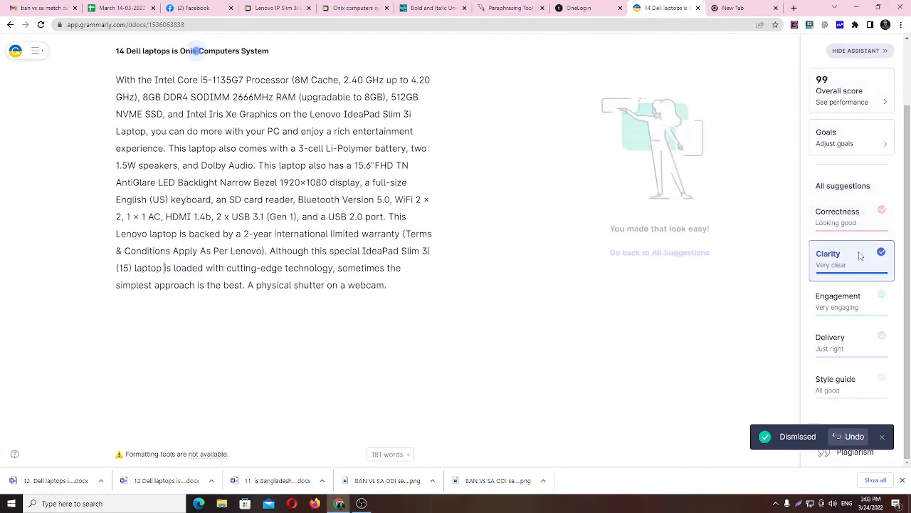
click(860, 303)
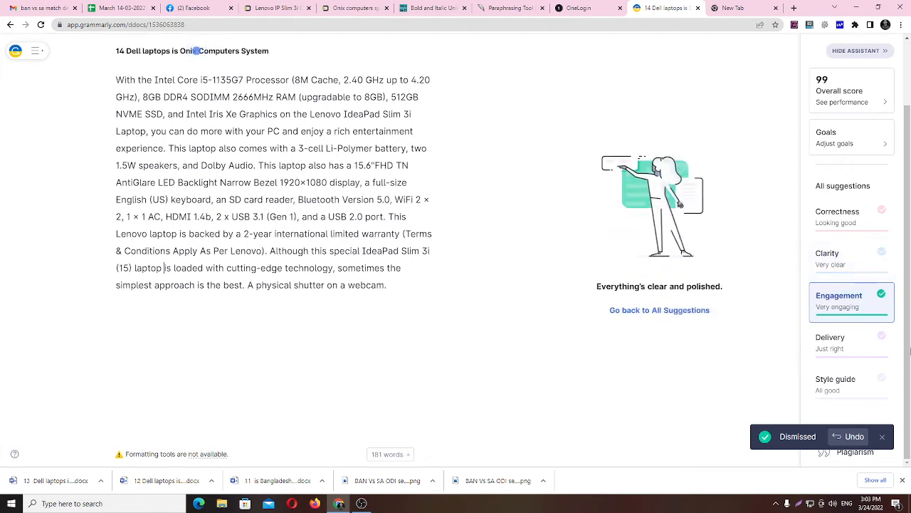
click(840, 348)
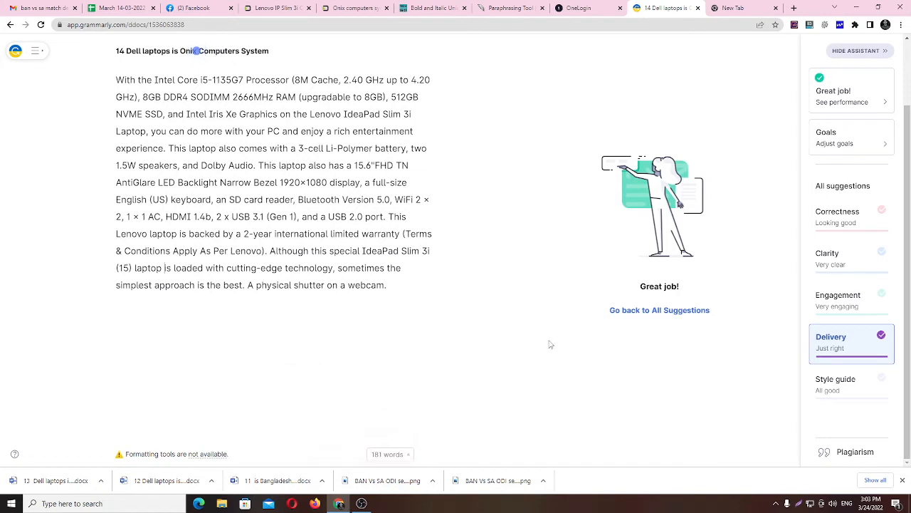
click(854, 450)
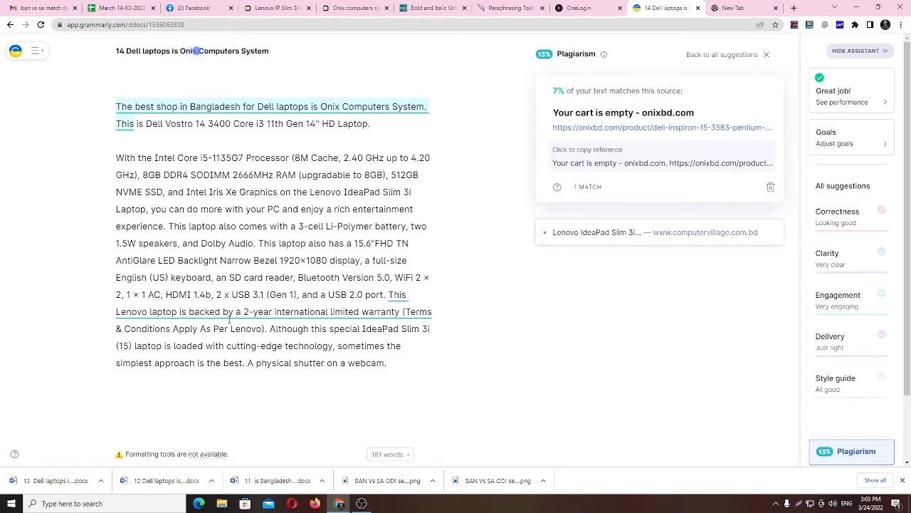
Step: Copy the flagged Lenovo warranty sentence and paste it into QuillBot's paraphraser in place of the existing input text
drag(388, 294, 268, 328)
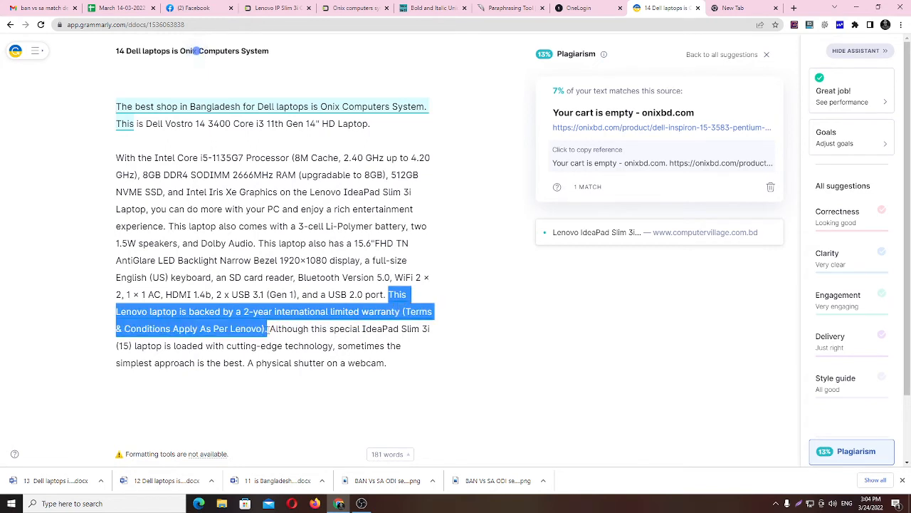
right_click(271, 314)
click(299, 343)
click(509, 8)
drag(378, 303, 32, 34)
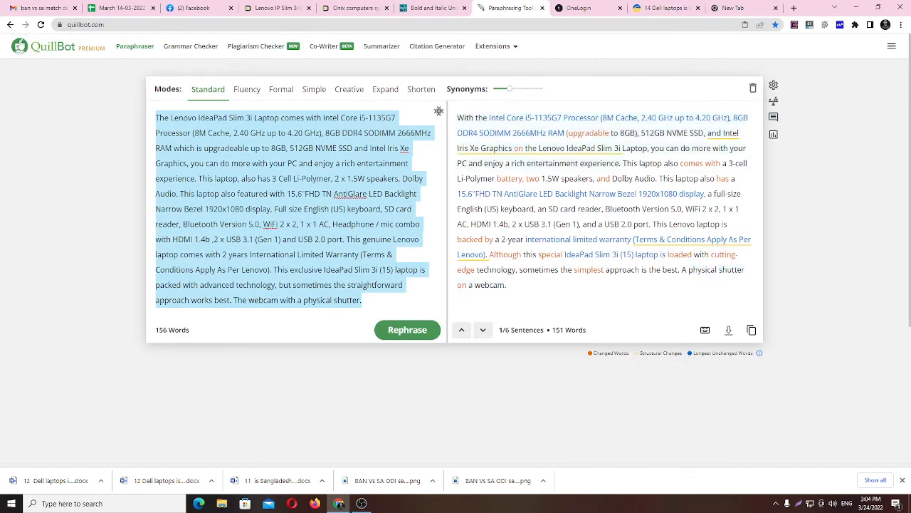
key(ctrl+v)
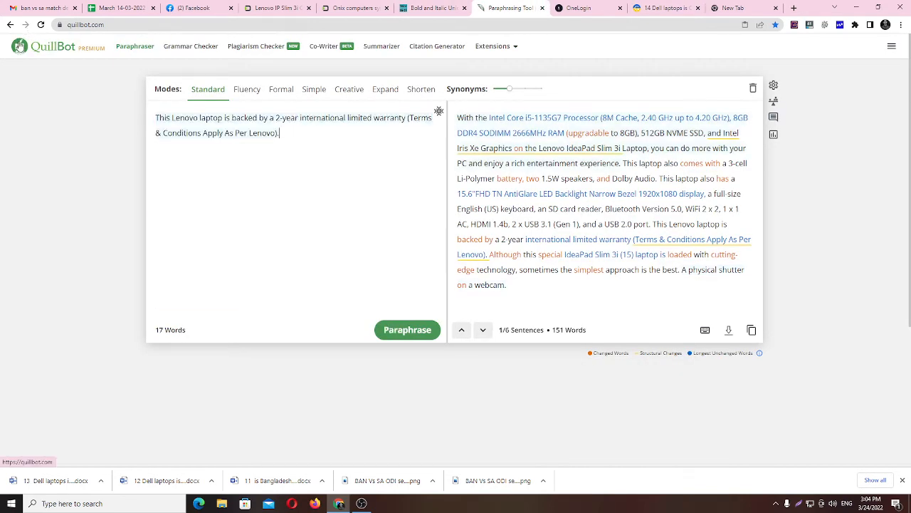
Step: Paraphrase the warranty sentence in Standard mode and replace the flagged original in the Grammarly document with the result
click(390, 332)
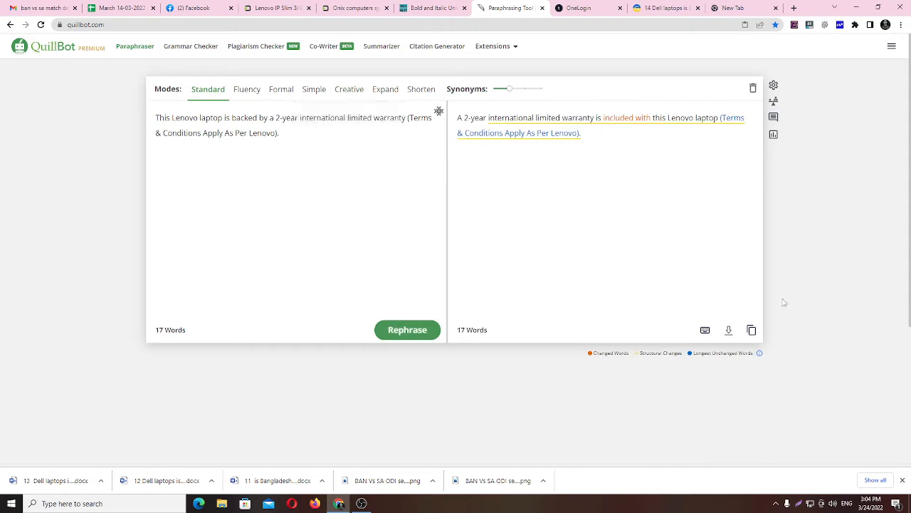
click(751, 329)
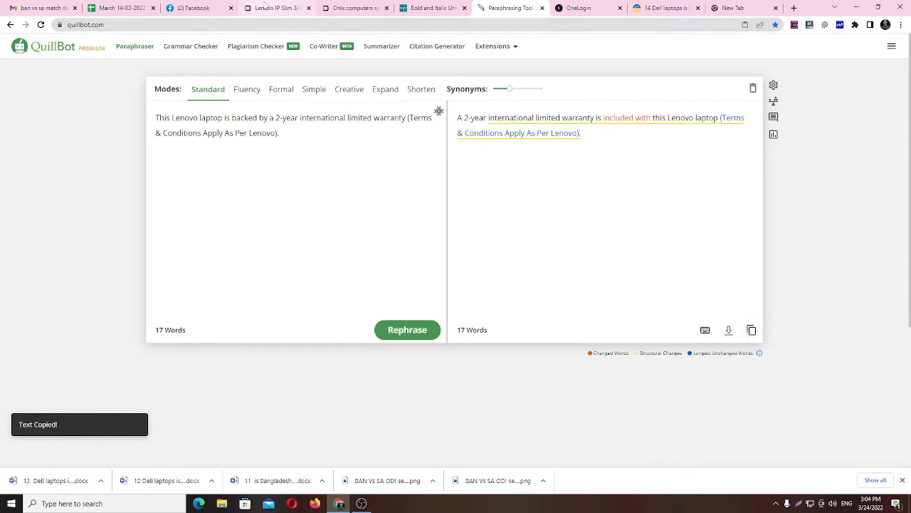
click(605, 8)
click(658, 8)
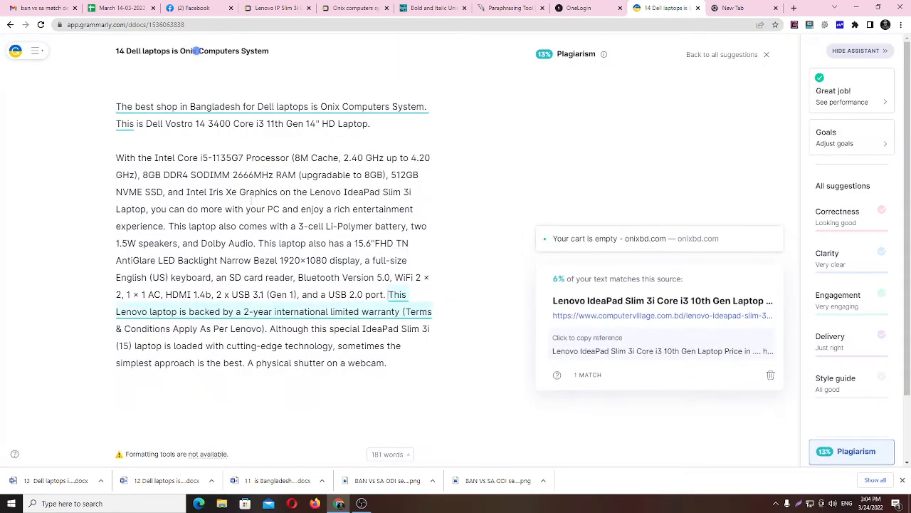
drag(389, 295, 269, 330)
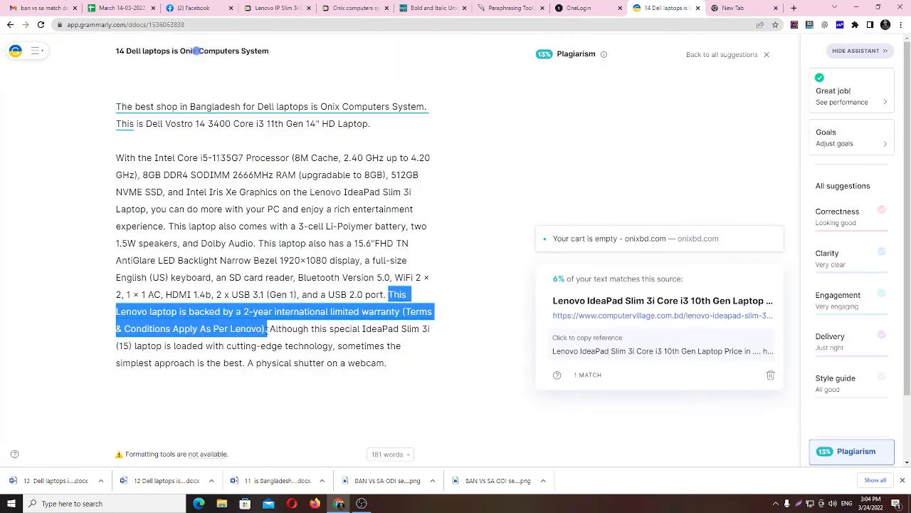
key(ctrl+v)
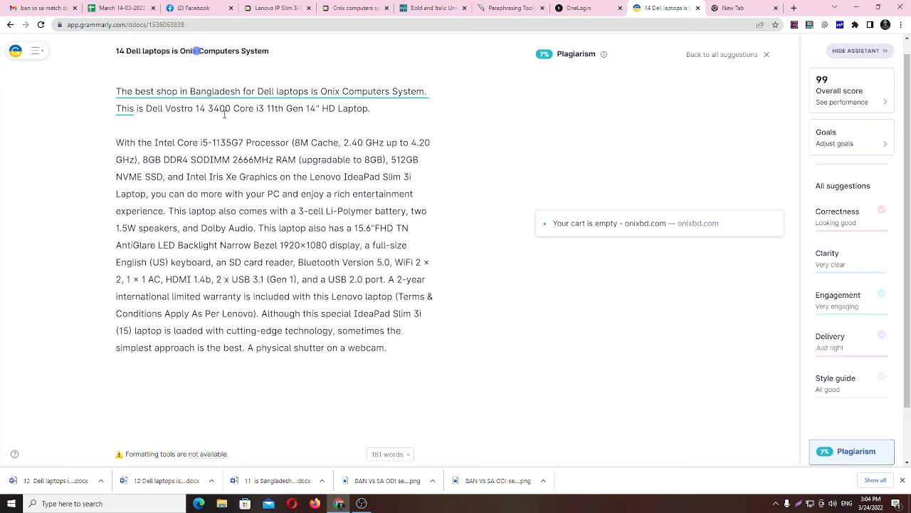
Step: Delete the words "The", "This" and "for" from the opening paragraph, along with the extra space after "Bangladesh"
double_click(131, 91)
key(Delete)
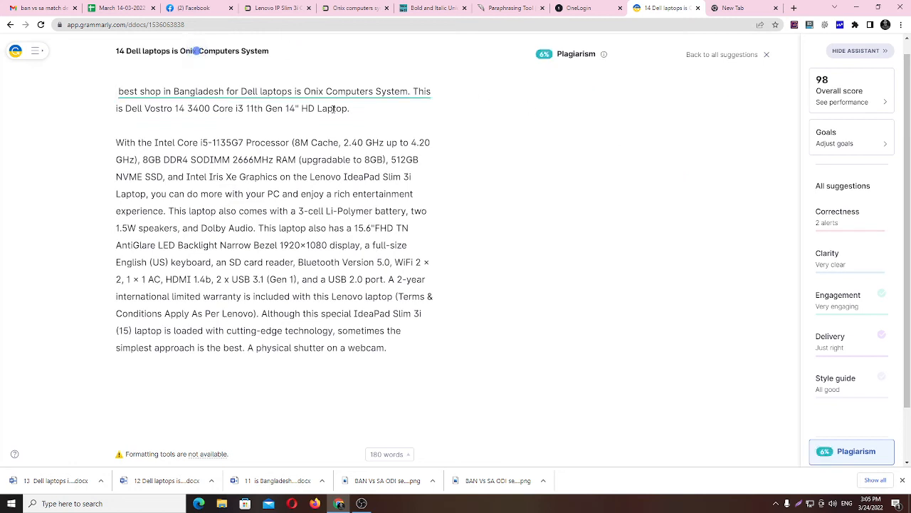
drag(411, 93, 439, 99)
key(BackSpace)
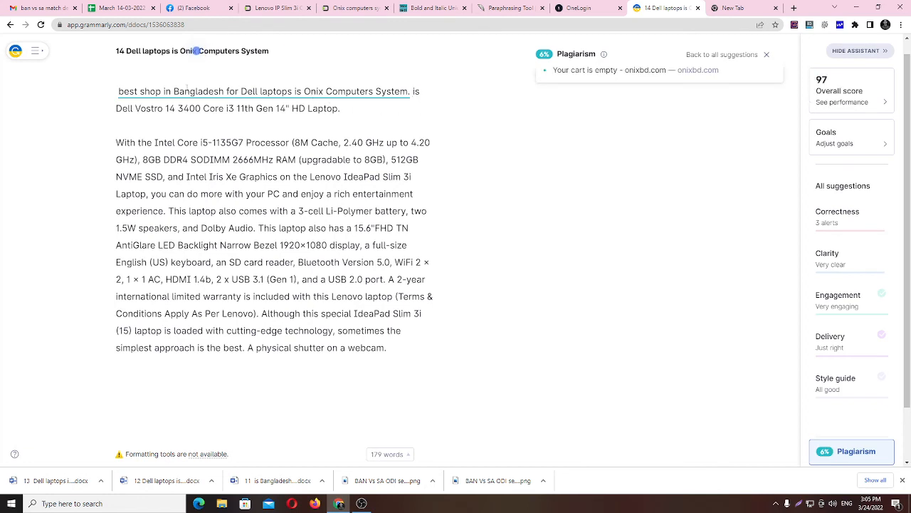
double_click(229, 92)
key(BackSpace)
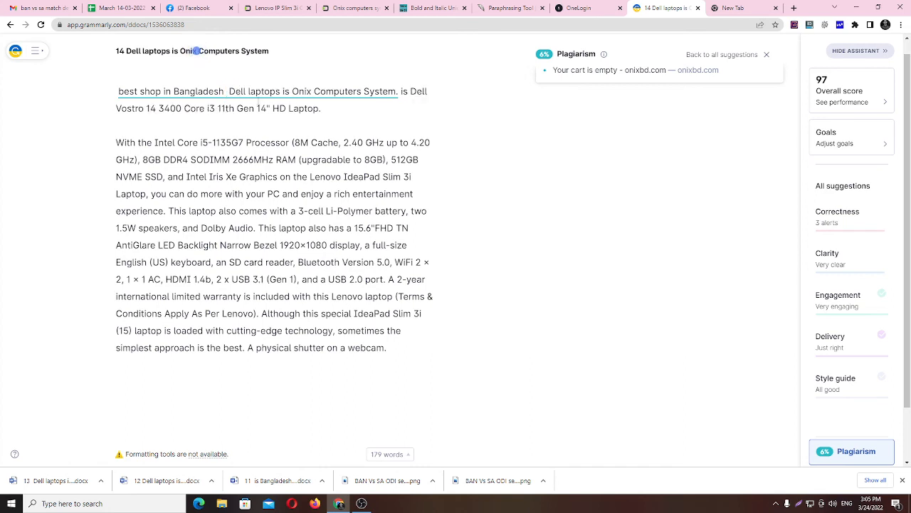
key(BackSpace)
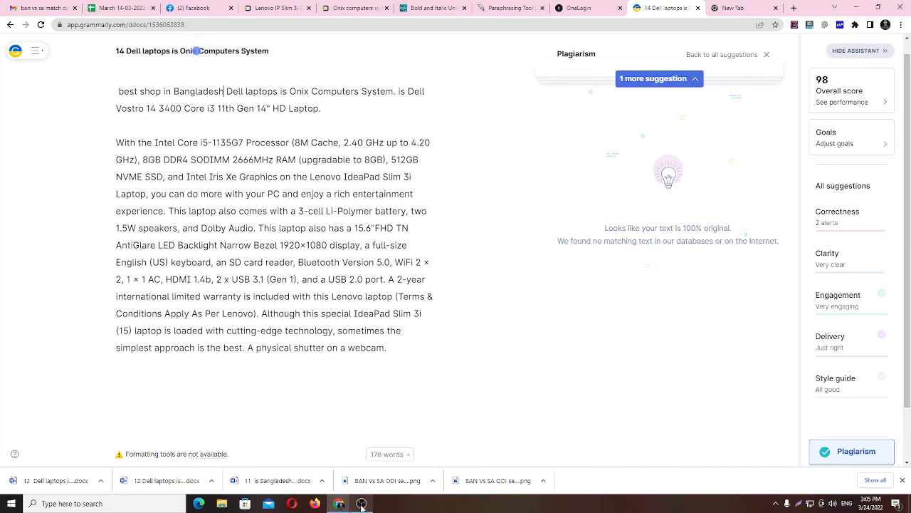
mouse_move(362, 506)
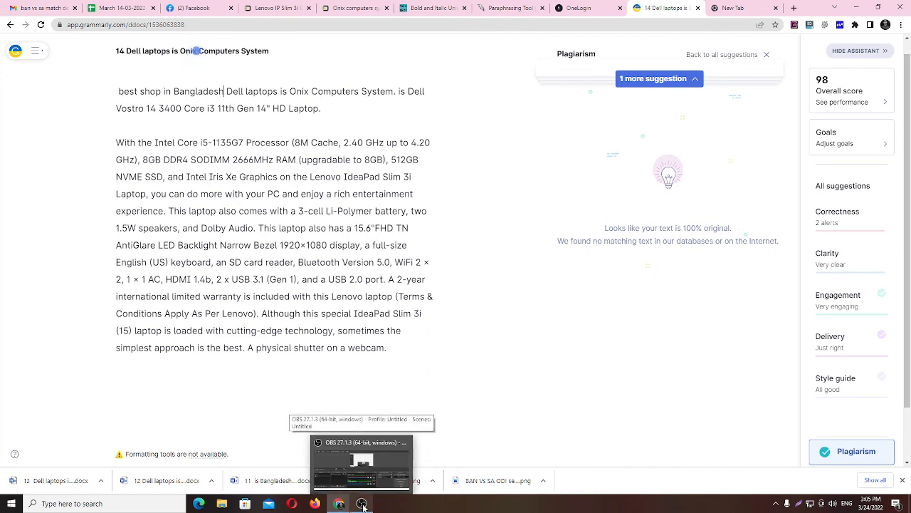
click(363, 504)
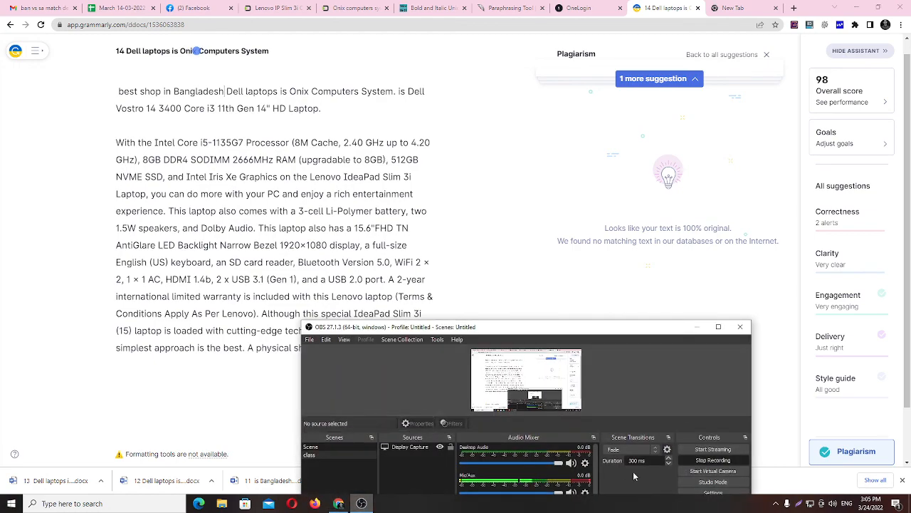